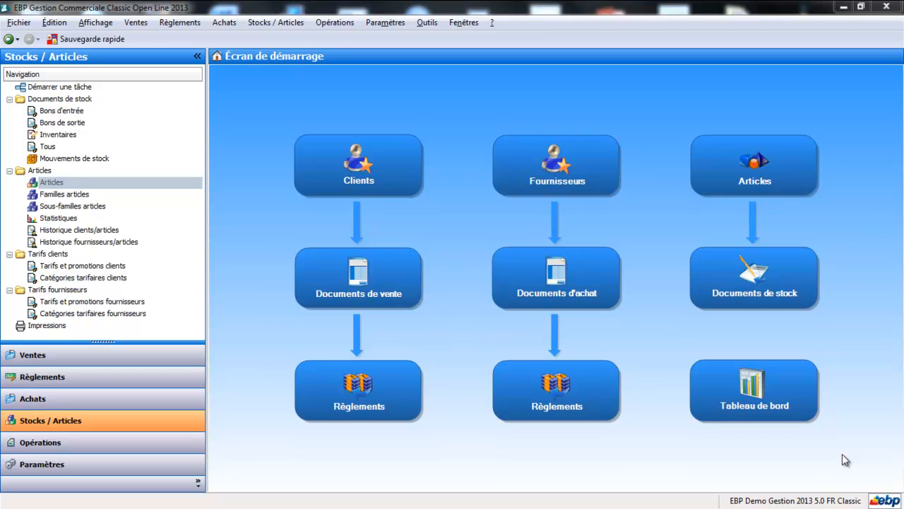
- Open the list of article families
left_click(65, 194)
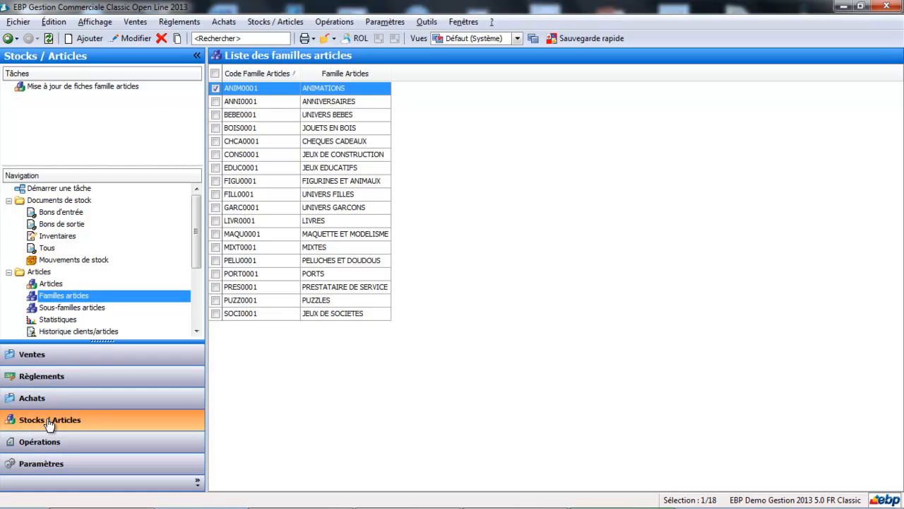
left_click(280, 23)
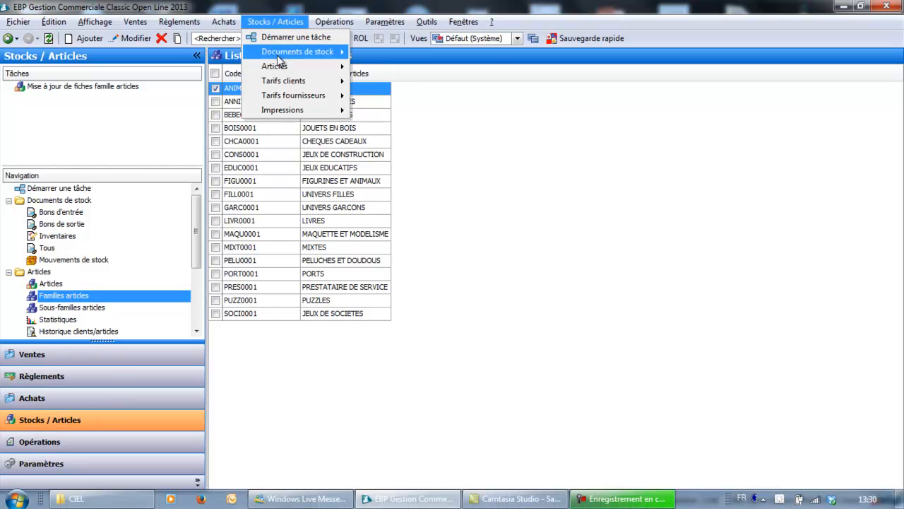
mouse_move(275, 70)
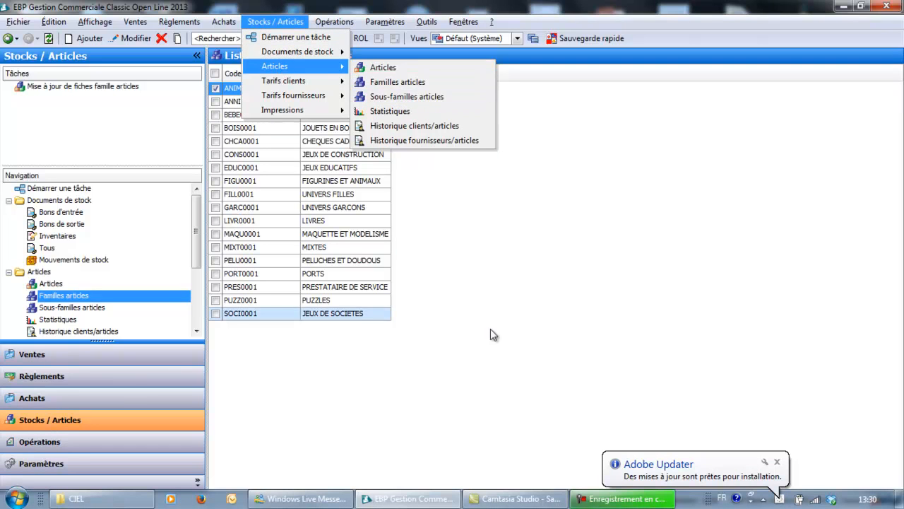
left_click(532, 374)
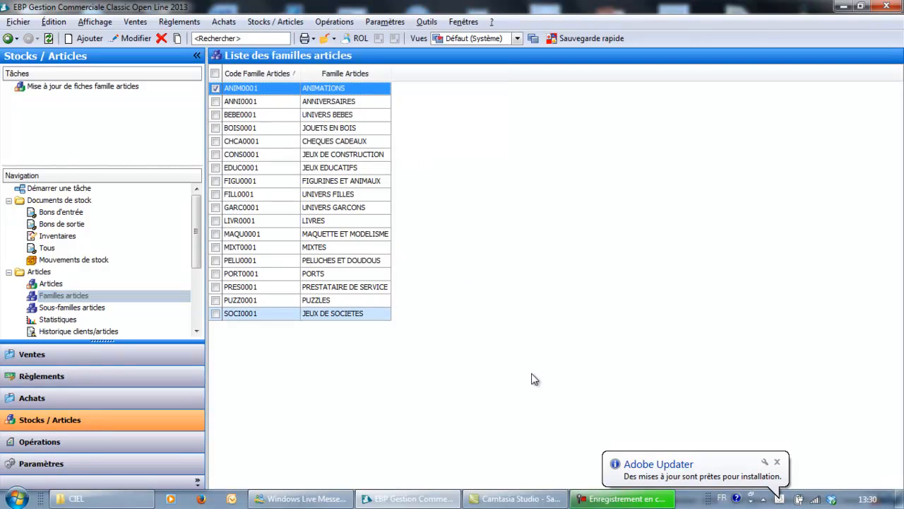
- Open the ANIMATIONS family record and add the eco taxe to its applicable taxes
double_click(334, 90)
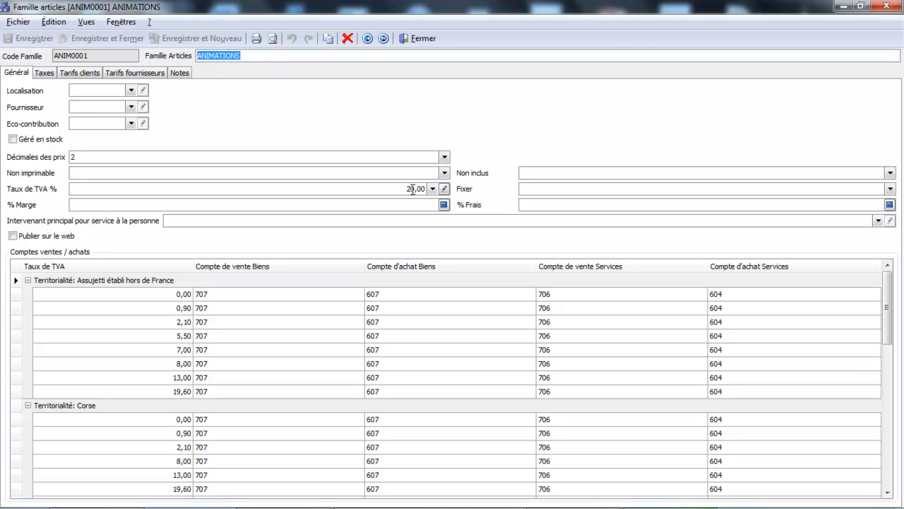
left_click(45, 72)
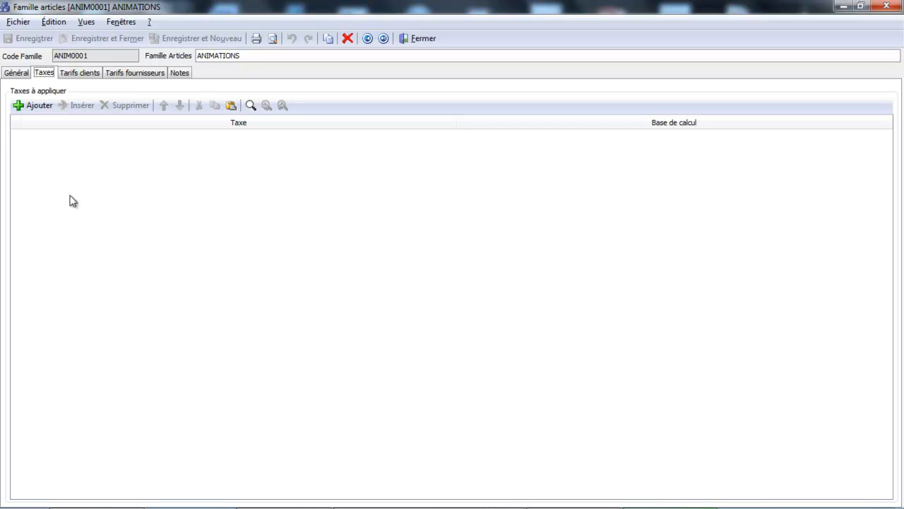
left_click(30, 106)
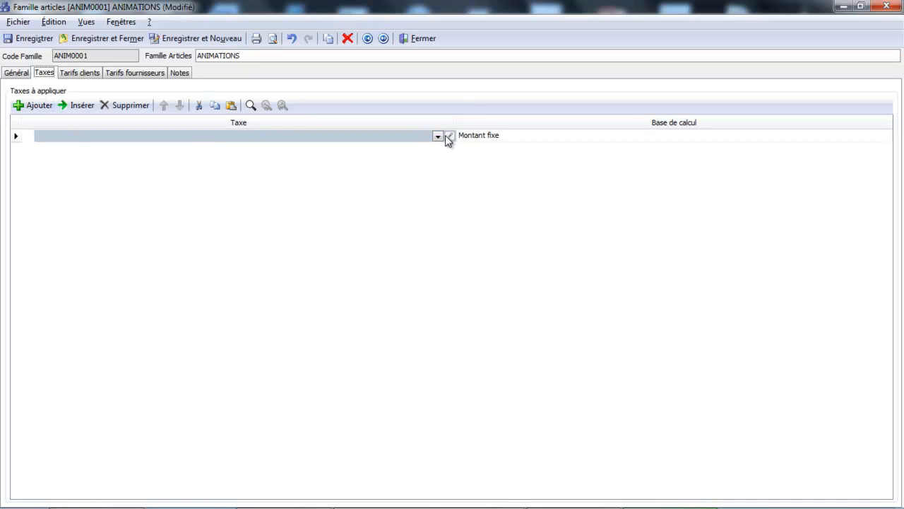
left_click(445, 137)
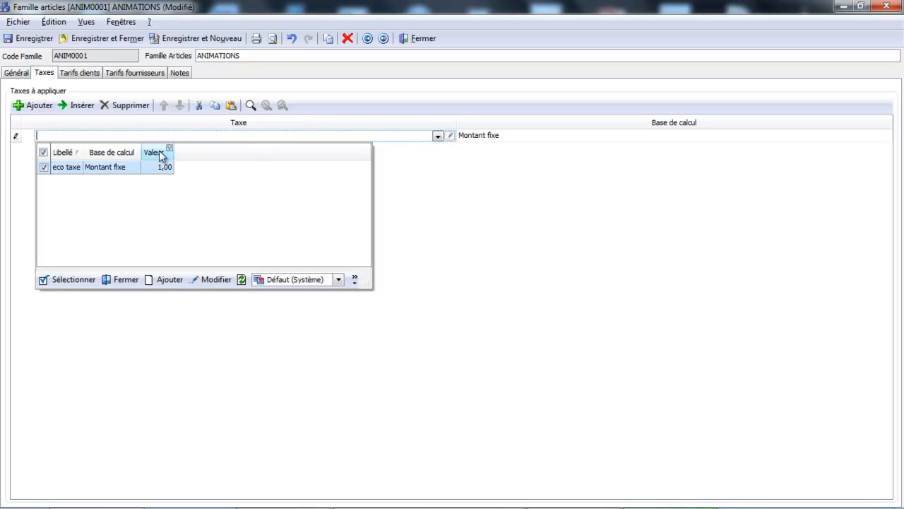
left_click(94, 170)
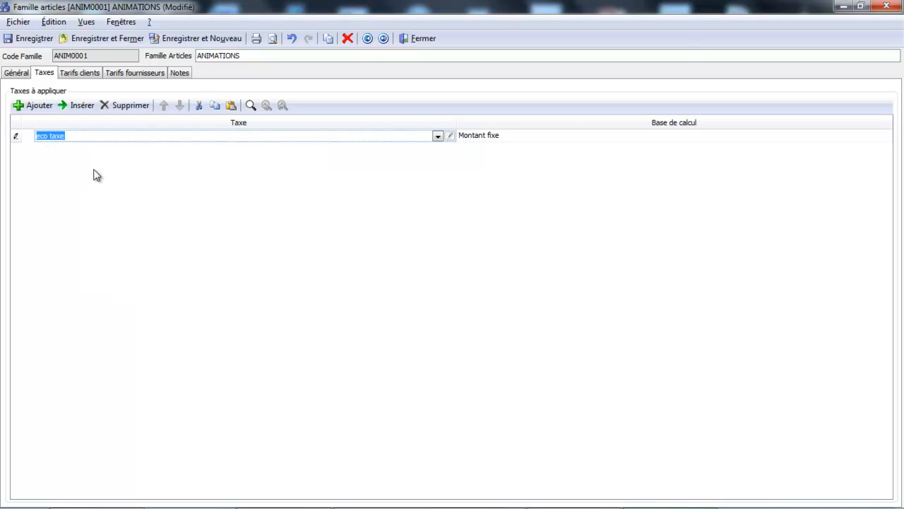
left_click(494, 136)
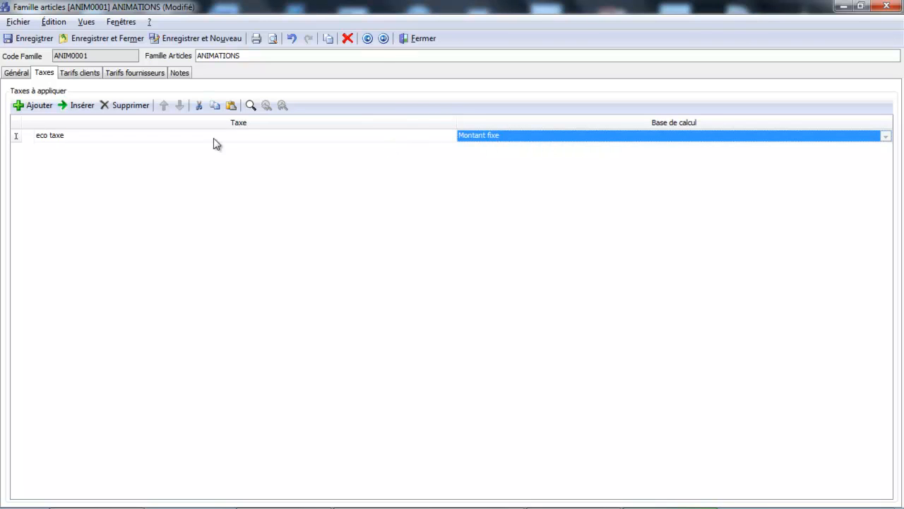
- Review the ANIMATIONS family's customer prices, supplier prices and general settings with its sales and purchase accounts
left_click(83, 73)
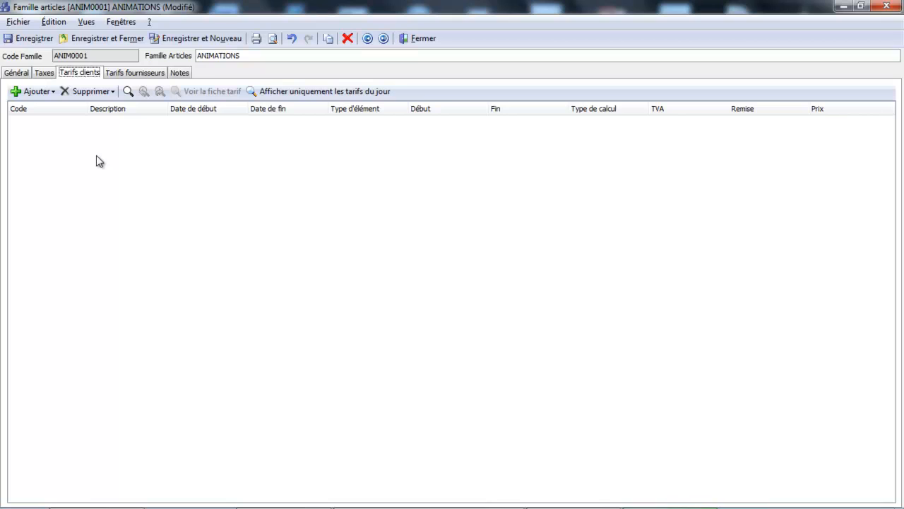
left_click(136, 75)
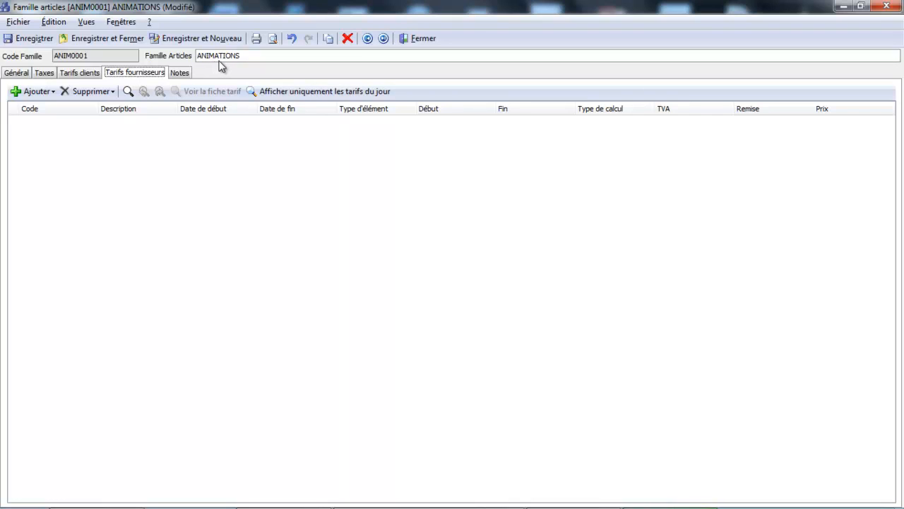
left_click(13, 74)
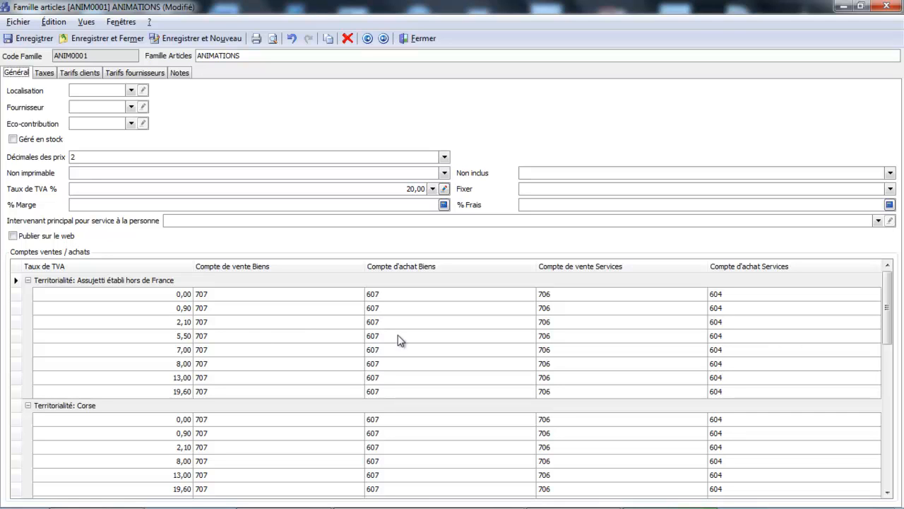
- Save the ANIMATIONS family, applying the Taxes parameter to all its attached articles, and close the record
left_click(21, 40)
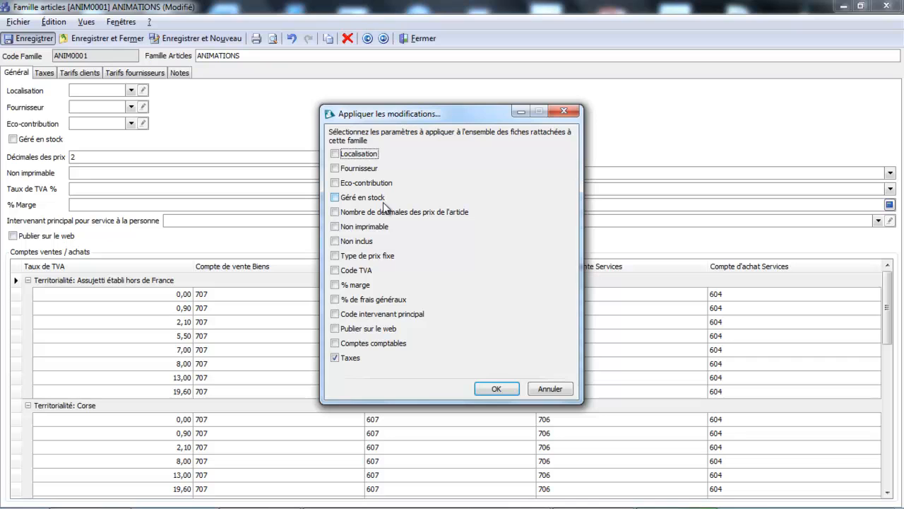
left_click(491, 390)
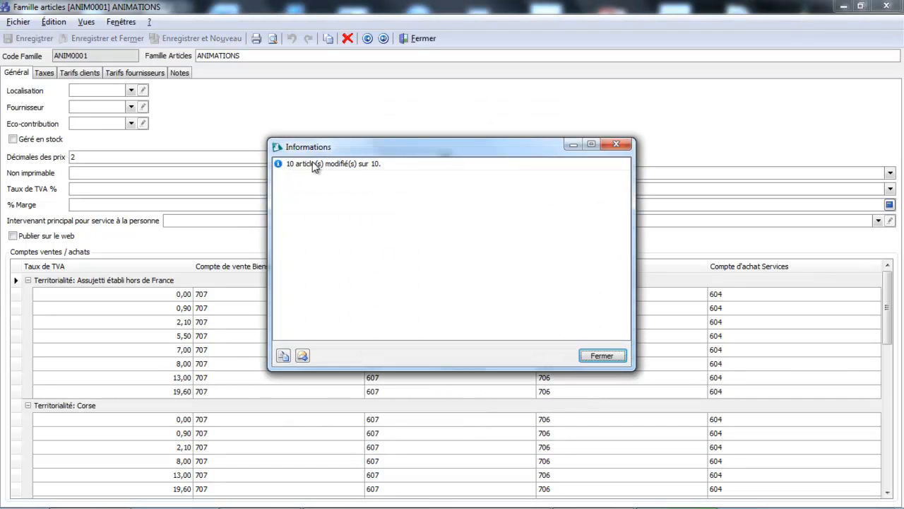
left_click(598, 356)
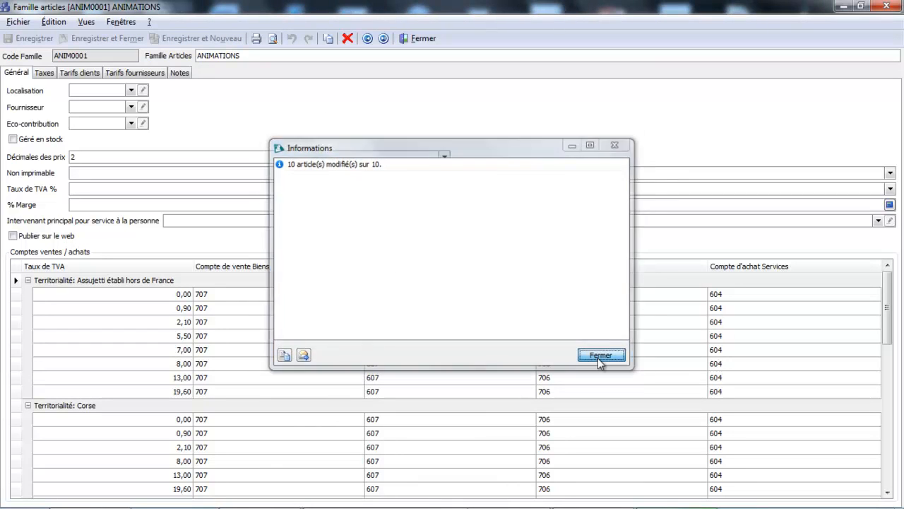
left_click(424, 39)
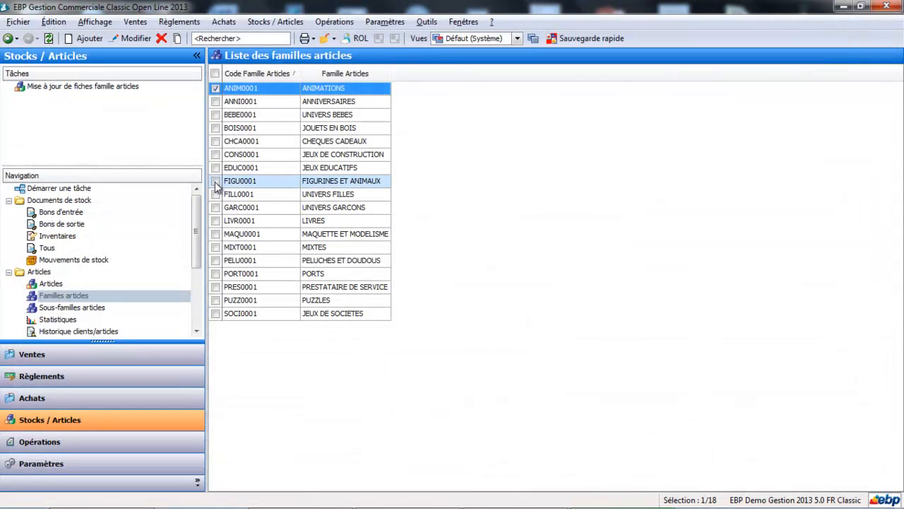
- Open the FIGURINE HYBRIDE record from the articles list and select Bien as its type
left_click(51, 283)
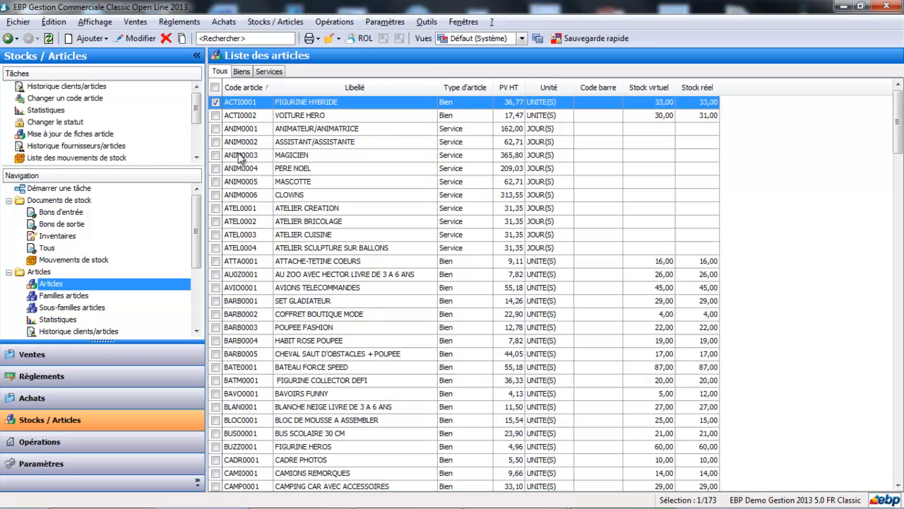
double_click(329, 100)
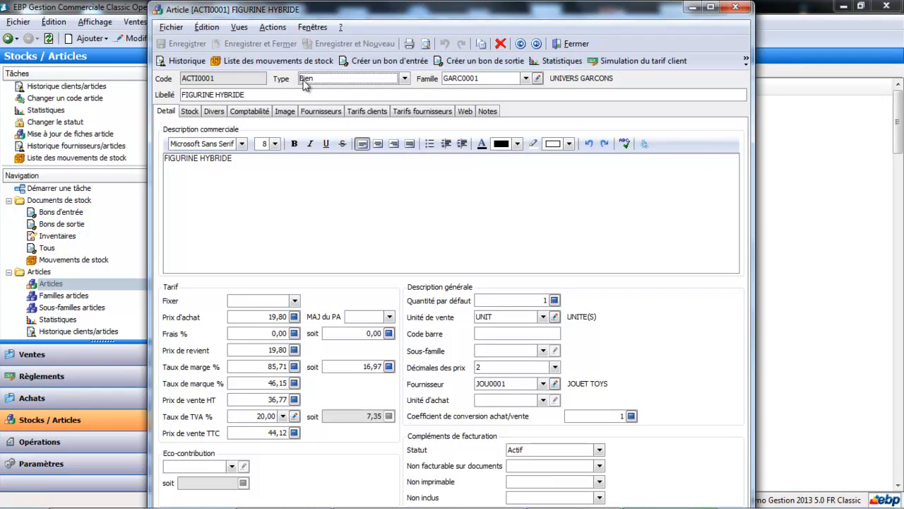
left_click(405, 79)
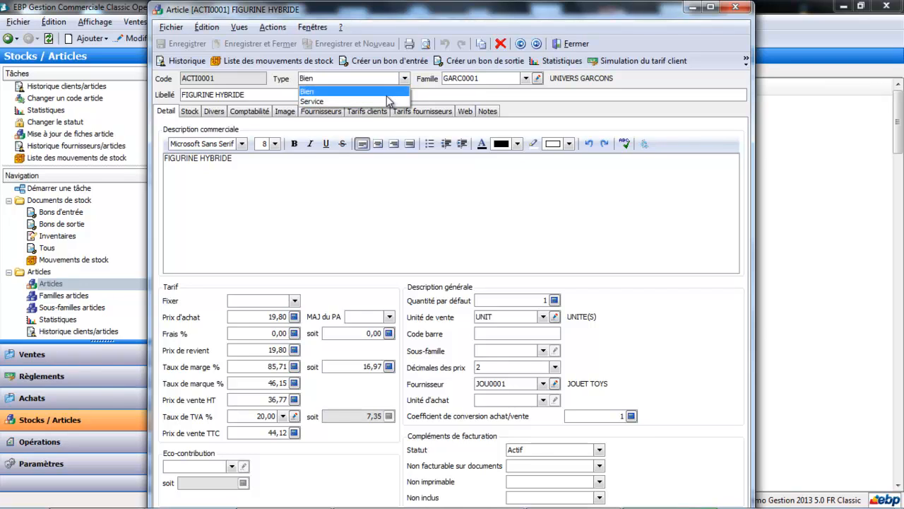
left_click(385, 93)
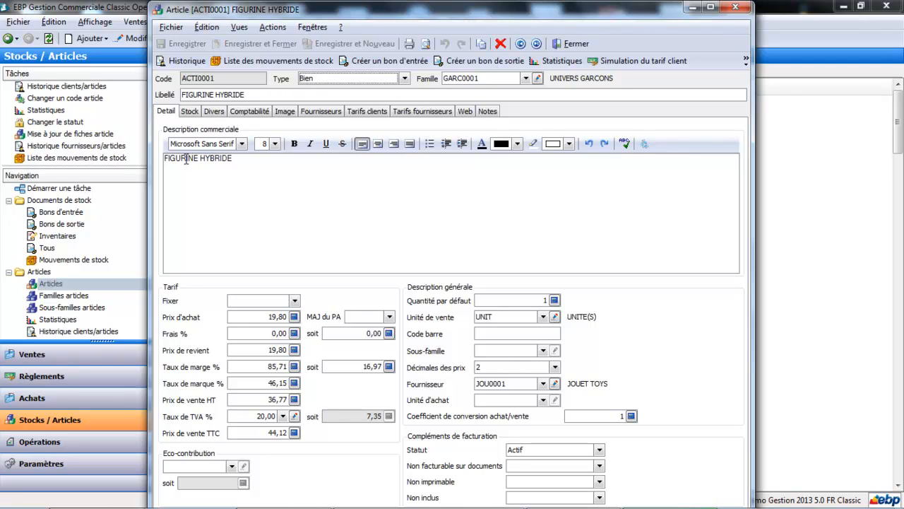
- Examine the article's commercial description, the options for fixing its pricing, its purchase price and its barcode field
left_click(253, 159)
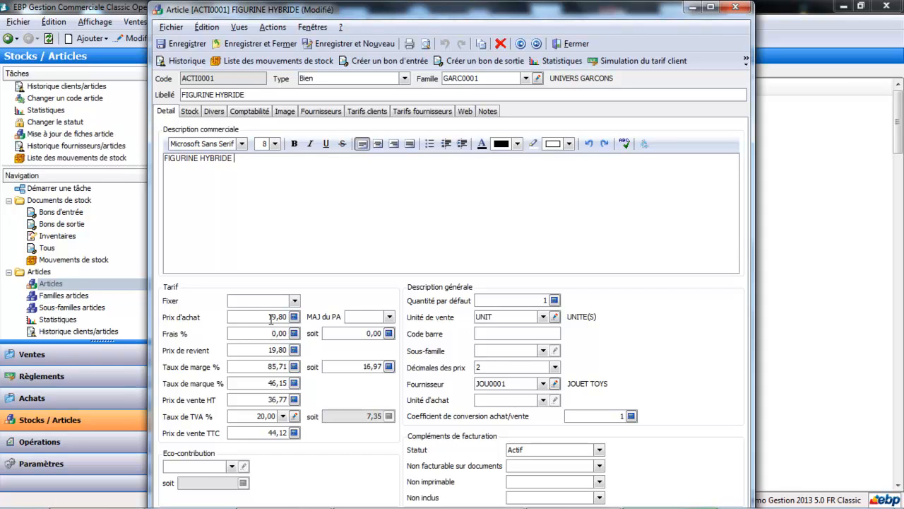
left_click(295, 301)
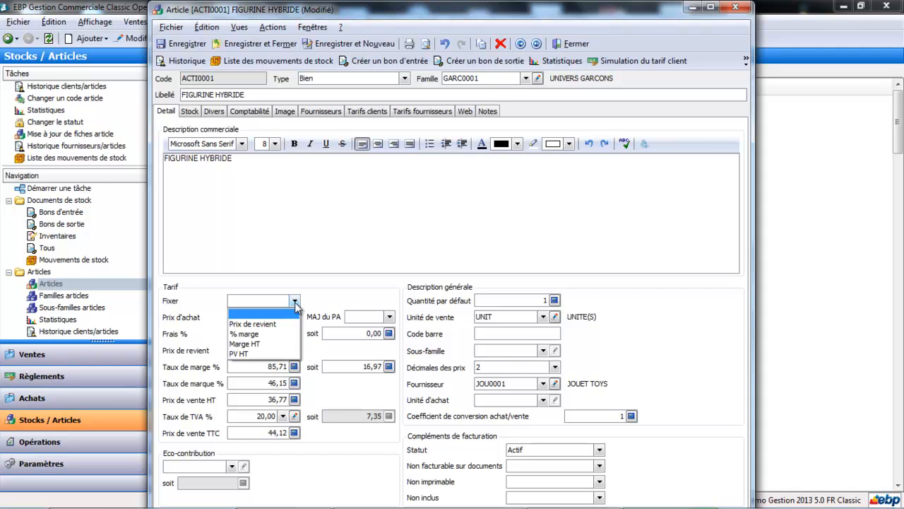
left_click(306, 290)
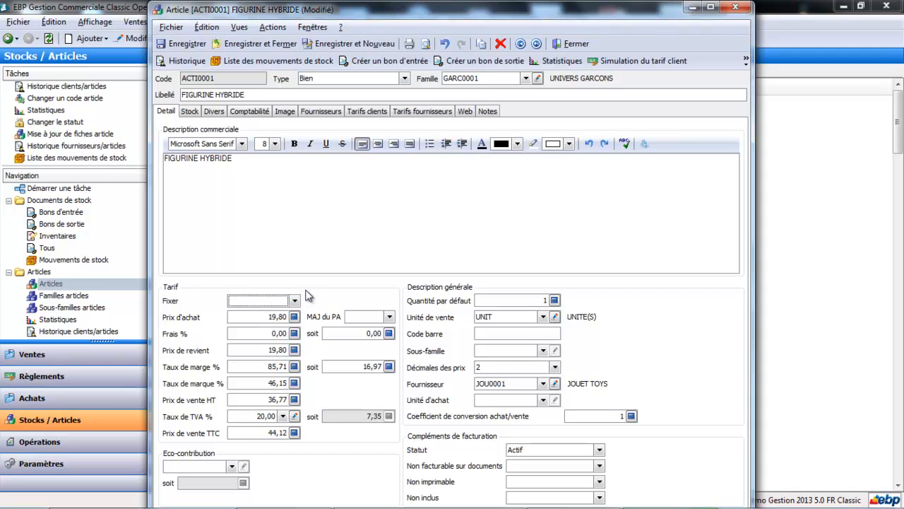
left_click_drag(248, 316, 290, 318)
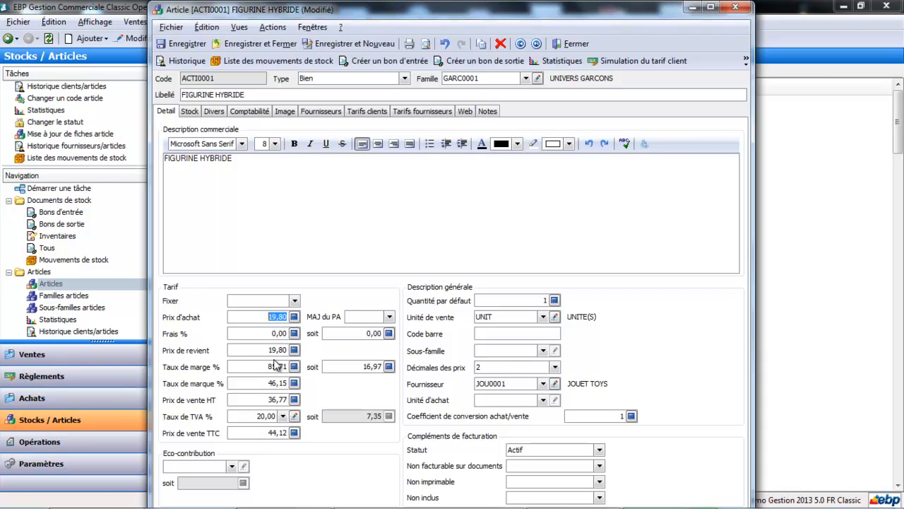
left_click(294, 302)
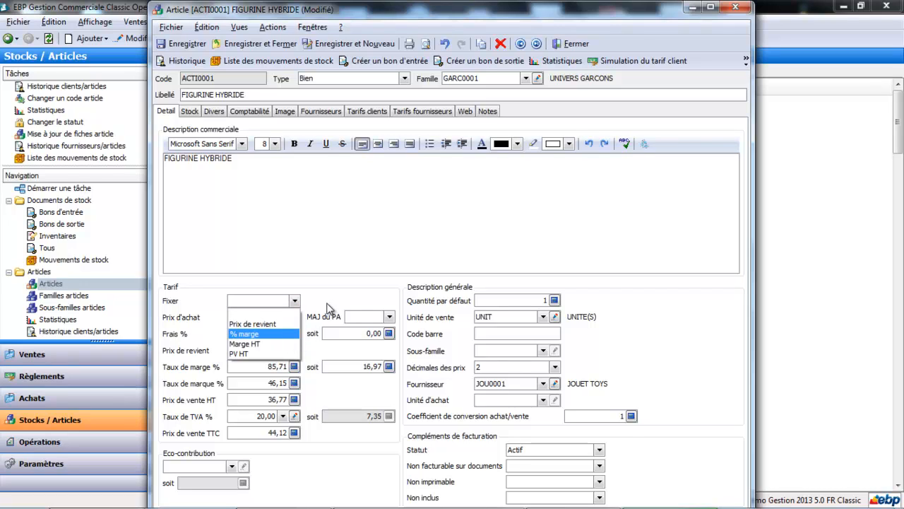
left_click(327, 308)
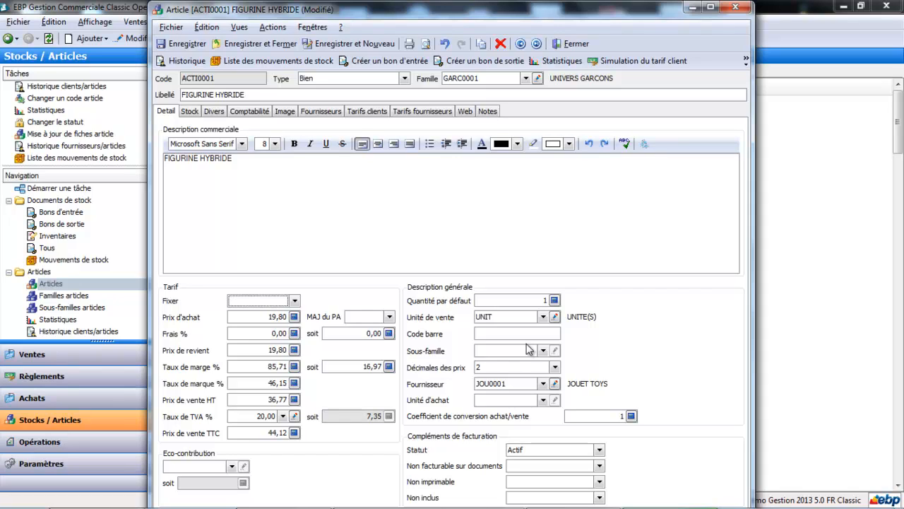
left_click(528, 334)
- Examine the article's stock settings, including the available storage locations and the minimum stock quantity
left_click(190, 111)
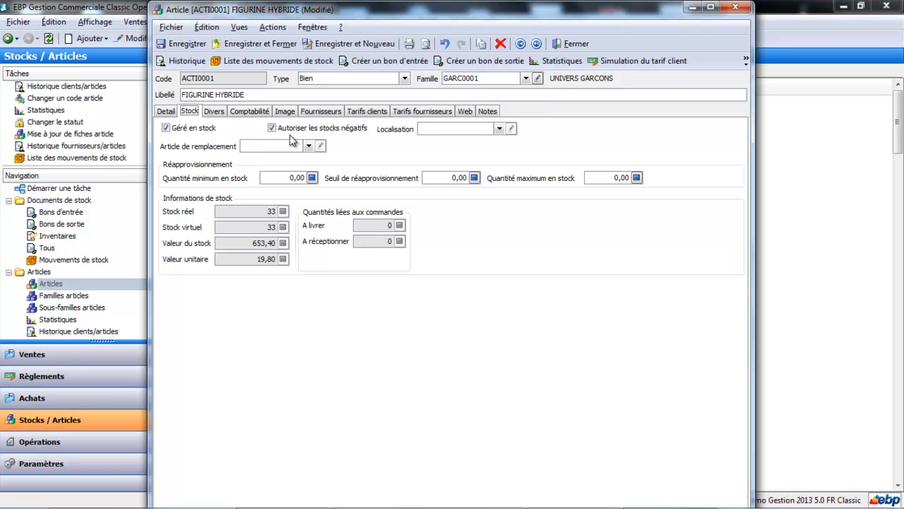
left_click(499, 129)
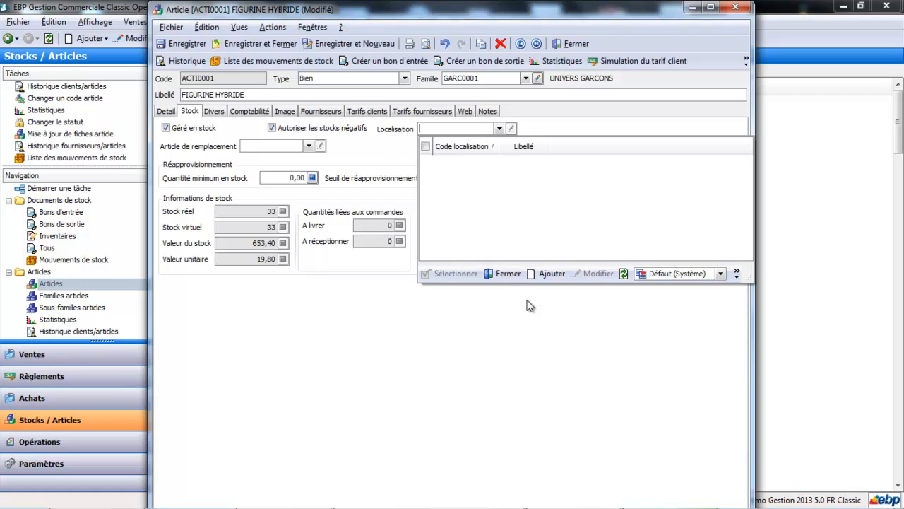
left_click(508, 276)
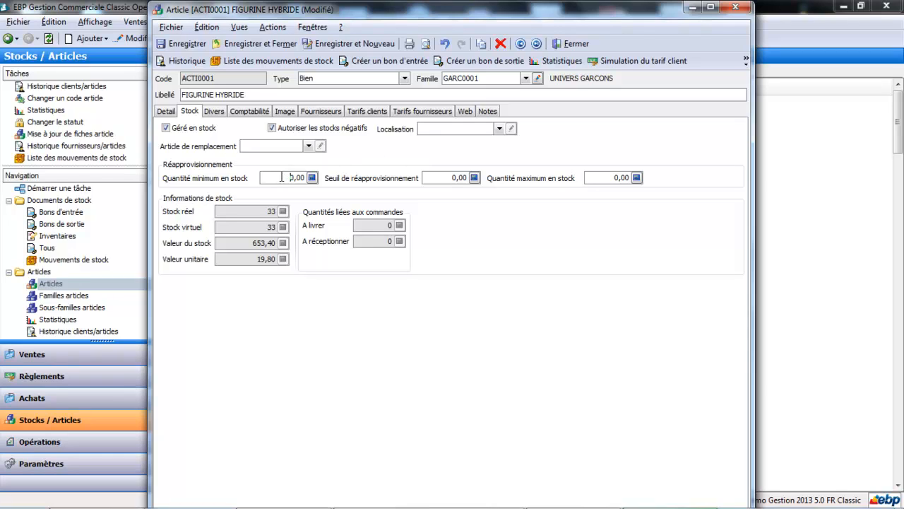
left_click(282, 177)
- Review the article's packaging and dimension details, its accounting accounts per VAT rate and its image
left_click(214, 112)
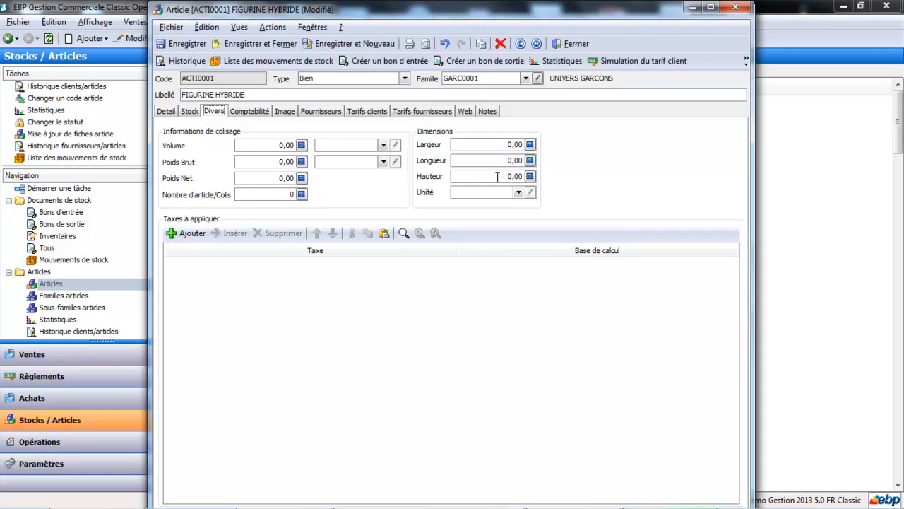
left_click(250, 112)
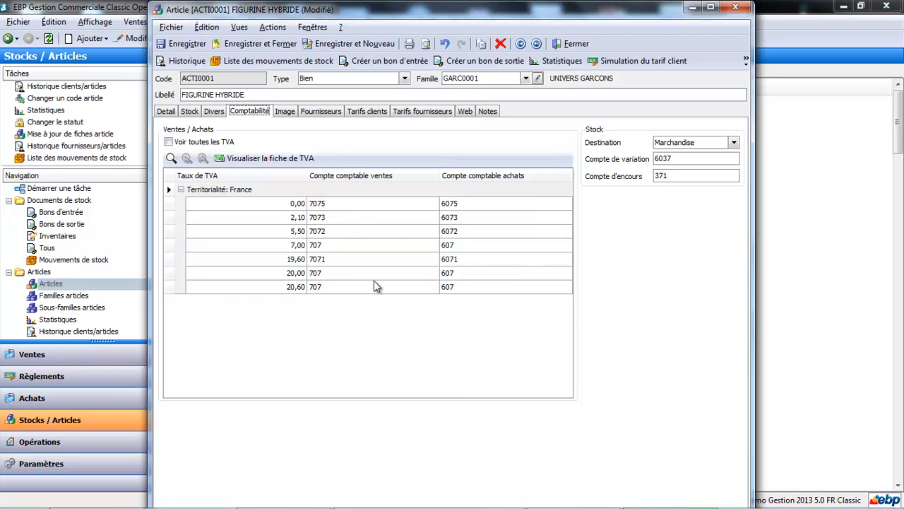
left_click(282, 112)
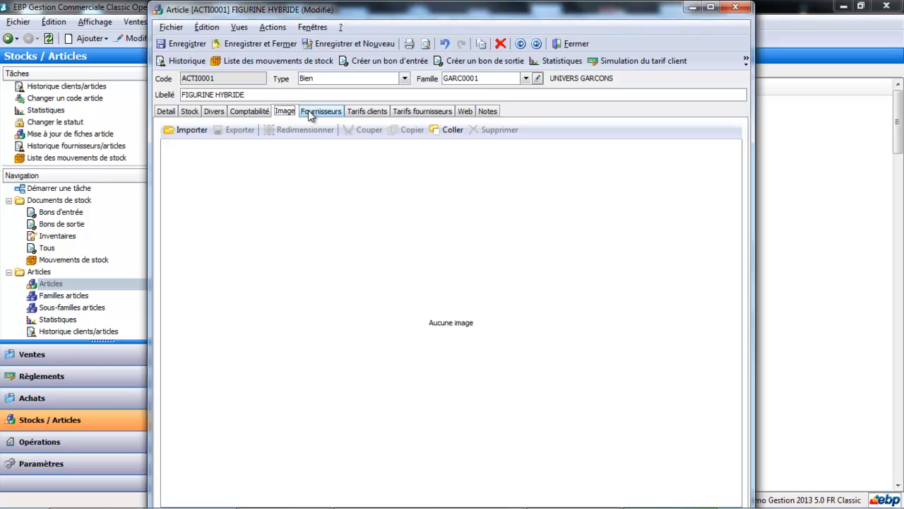
- Add a new blank supplier entry to the FIGURINE HYBRIDE article
left_click(310, 113)
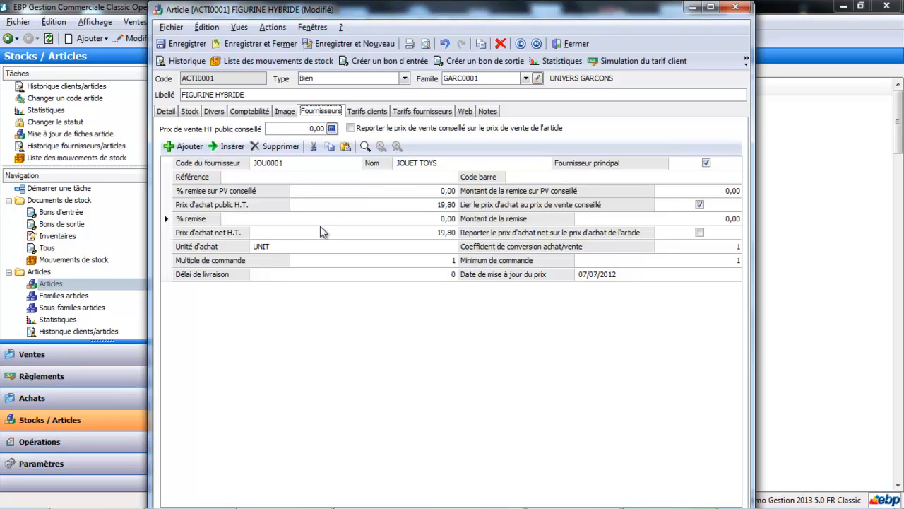
left_click(188, 146)
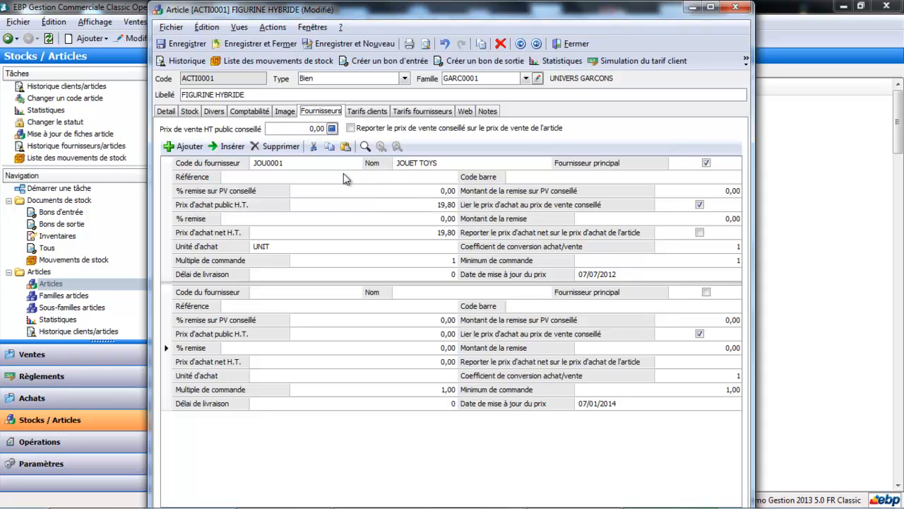
- Set the supplier reference to 456878 in the JOUET TOYS entry of the FIGURINE HYBRIDE article
left_click(311, 177)
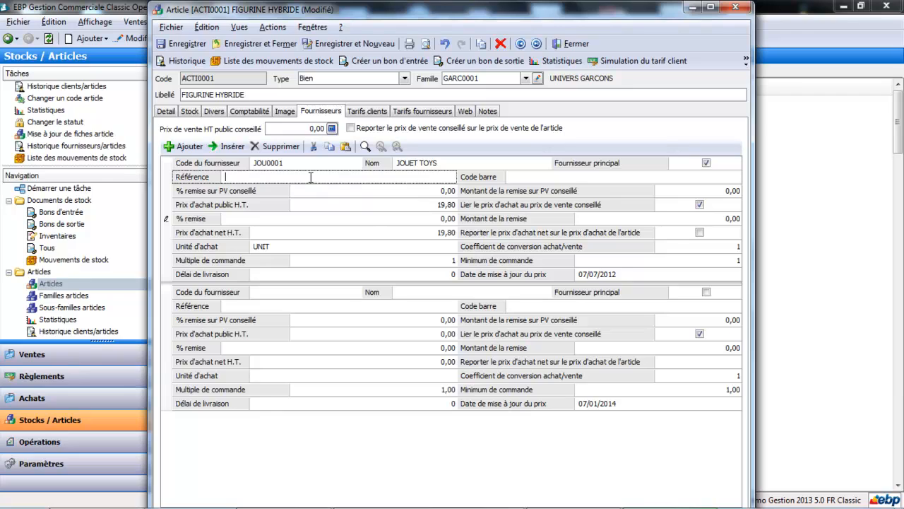
type("456878")
- Compare the article's general purchase pricing with its supplier purchase prices, and check its customer and supplier price lists
left_click(167, 112)
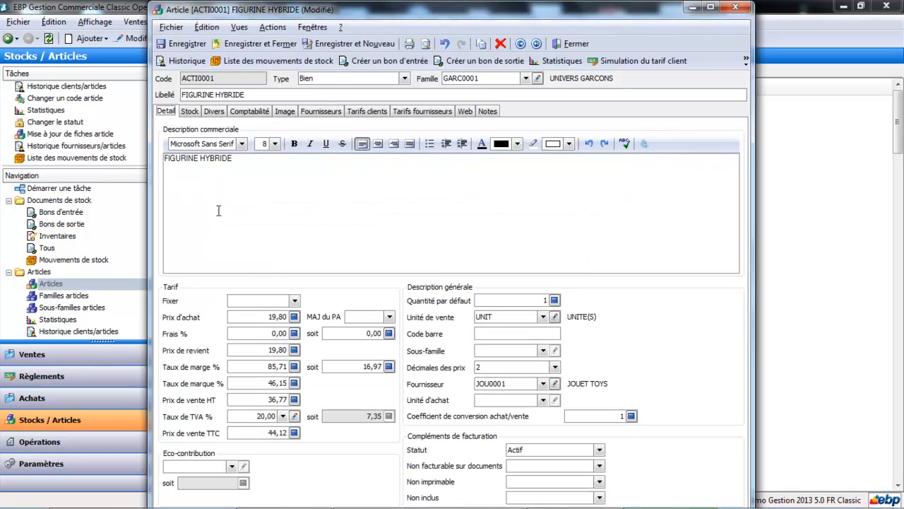
left_click(322, 112)
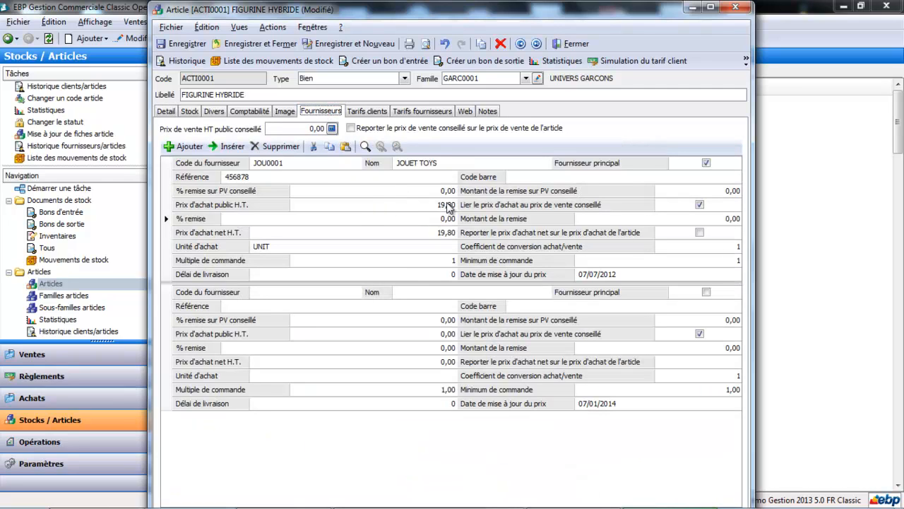
left_click(166, 113)
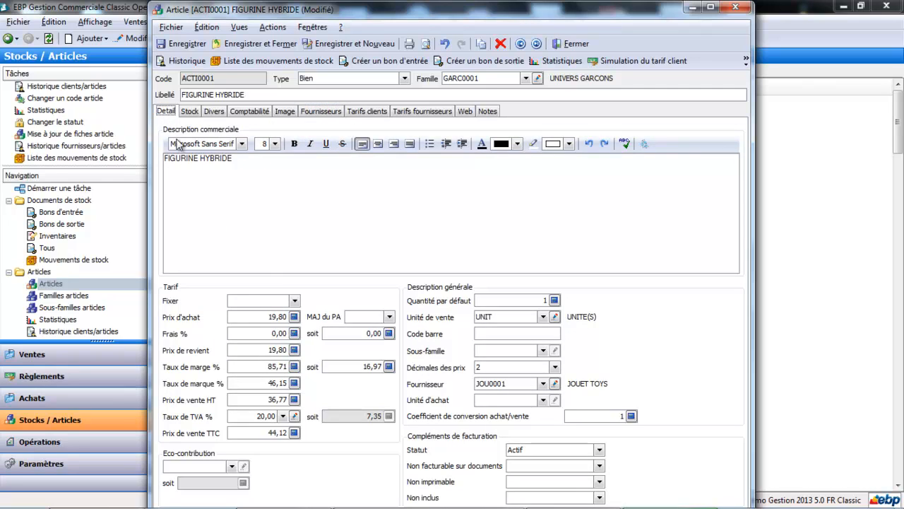
left_click(327, 114)
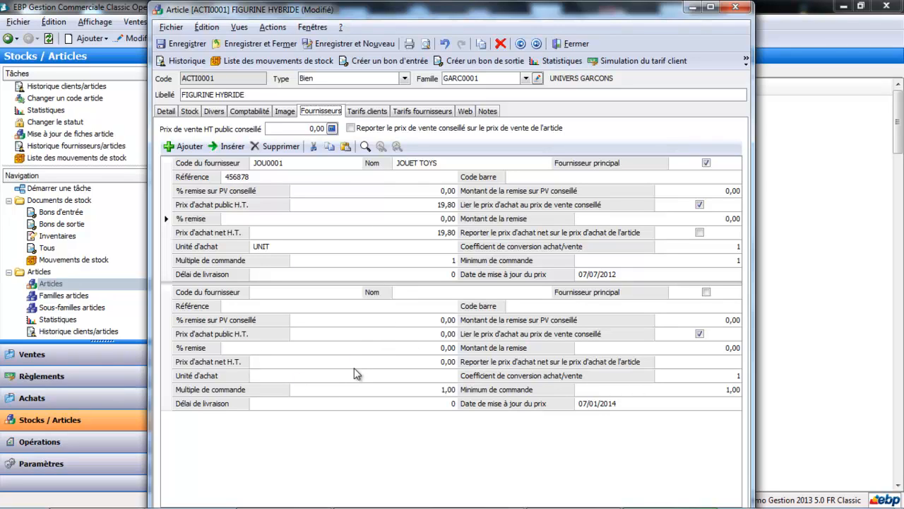
left_click(367, 113)
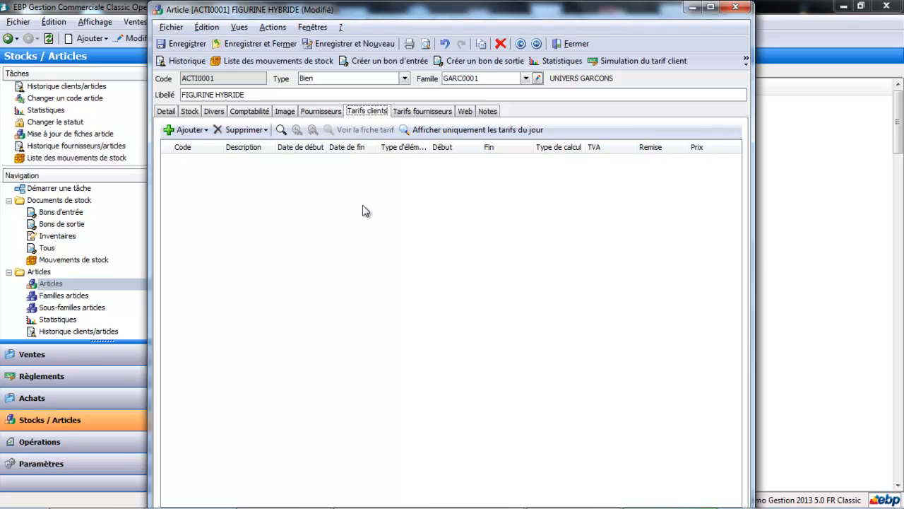
left_click(419, 113)
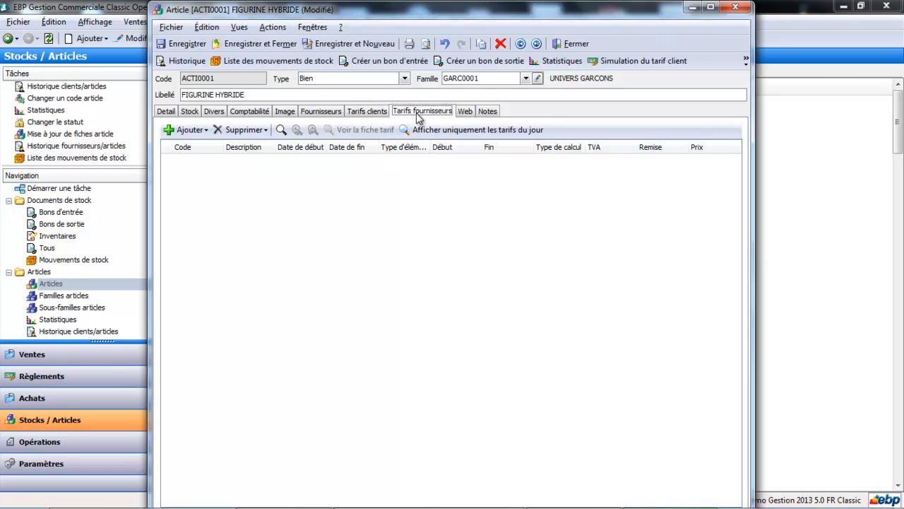